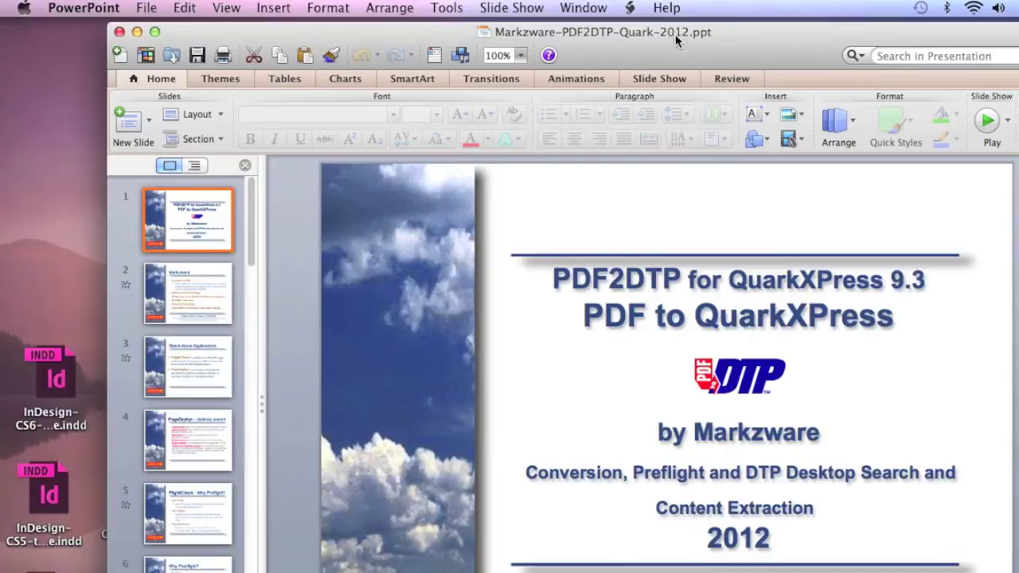
# Step: Maximize the PowerPoint window and page through slides 3 to 8, ending on 'FlightCheck v6.80'
pyautogui.doubleClick(589, 29)
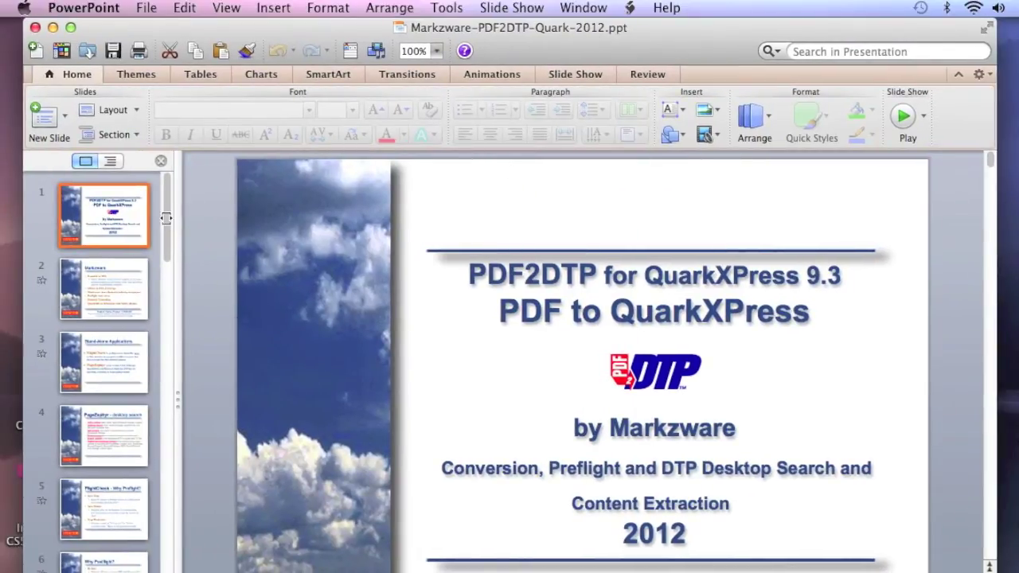
pyautogui.moveTo(164, 214); pyautogui.dragTo(162, 259)
pyautogui.click(110, 295)
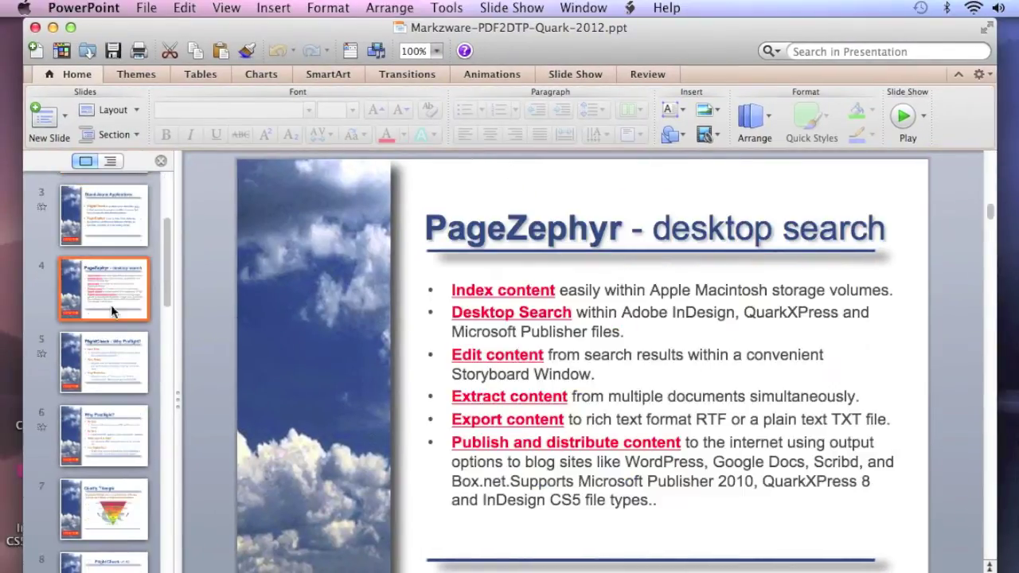
pyautogui.click(120, 231)
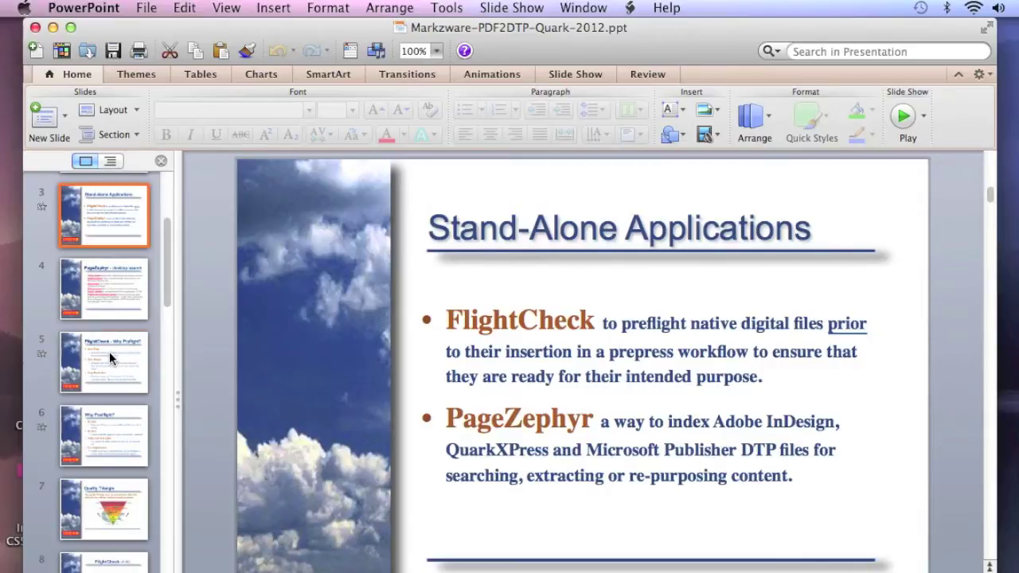
pyautogui.click(109, 352)
pyautogui.click(103, 428)
pyautogui.click(94, 510)
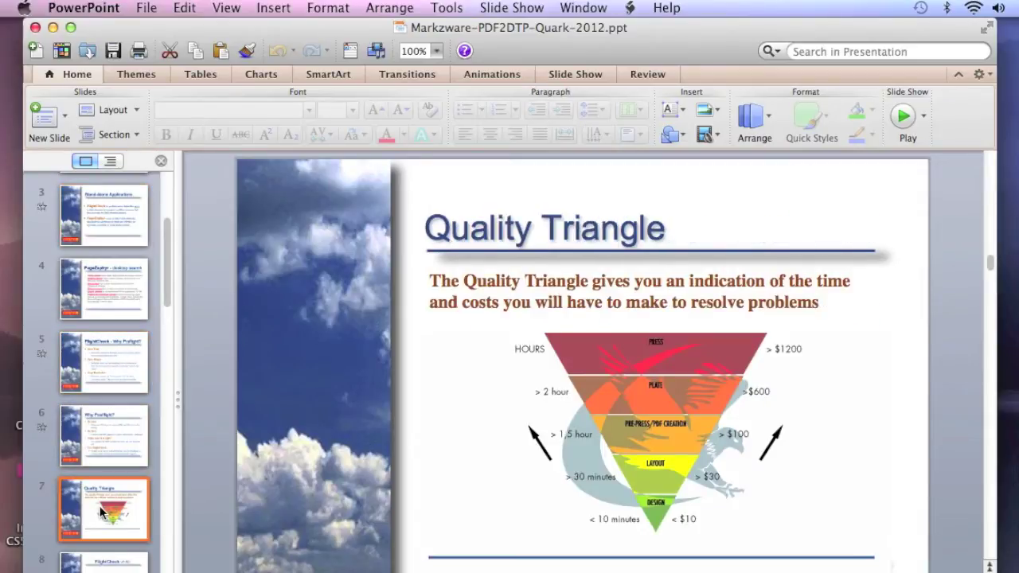
pyautogui.click(118, 564)
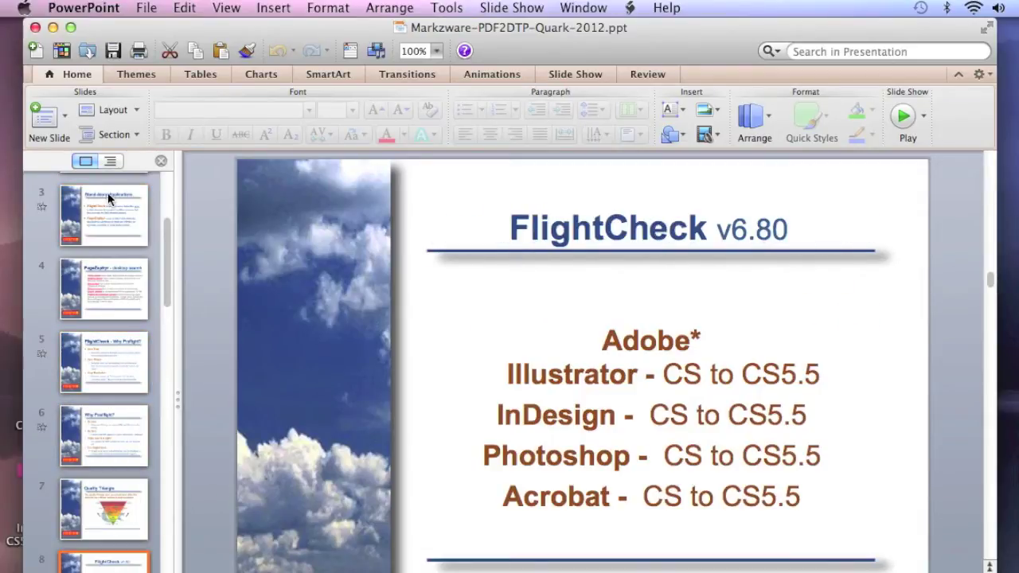
pyautogui.click(34, 27)
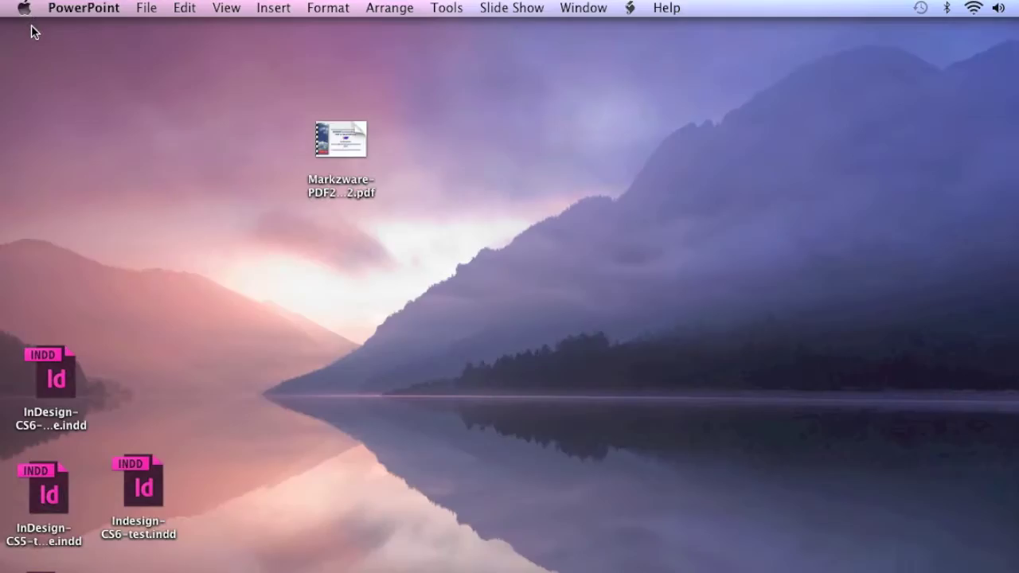
pyautogui.click(530, 188)
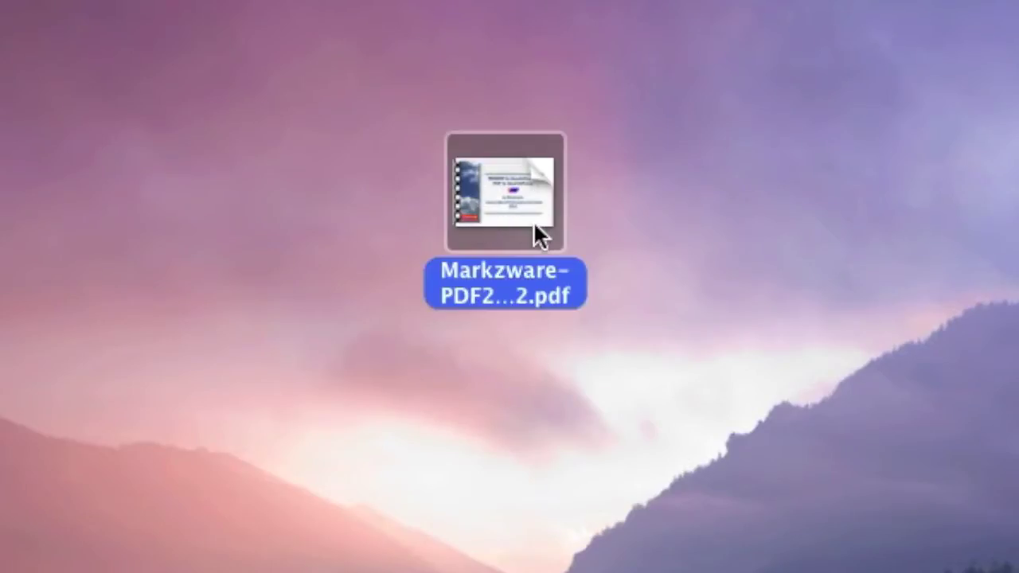
pyautogui.doubleClick(514, 186)
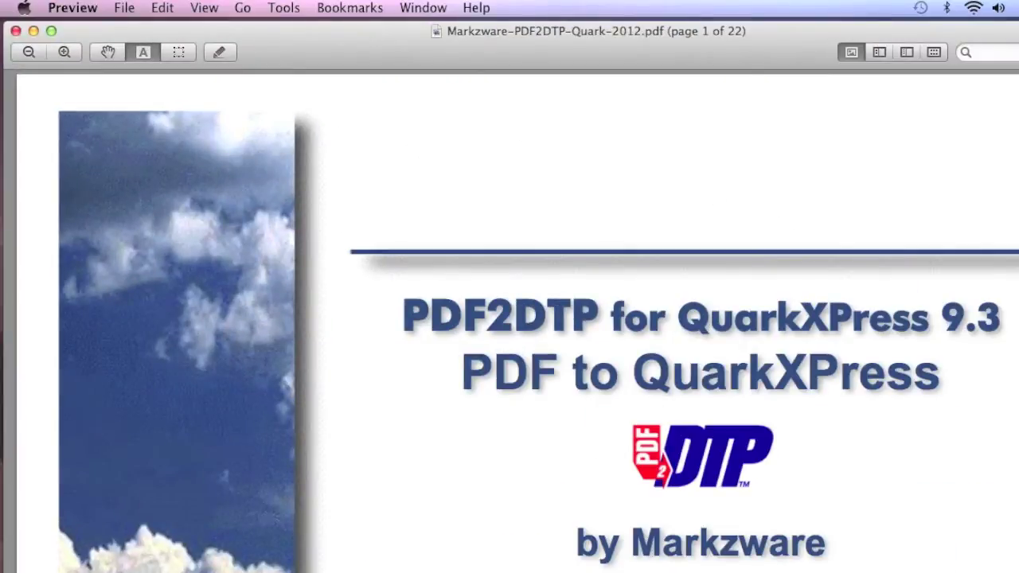
pyautogui.moveTo(1018, 440); pyautogui.dragTo(987, 440)
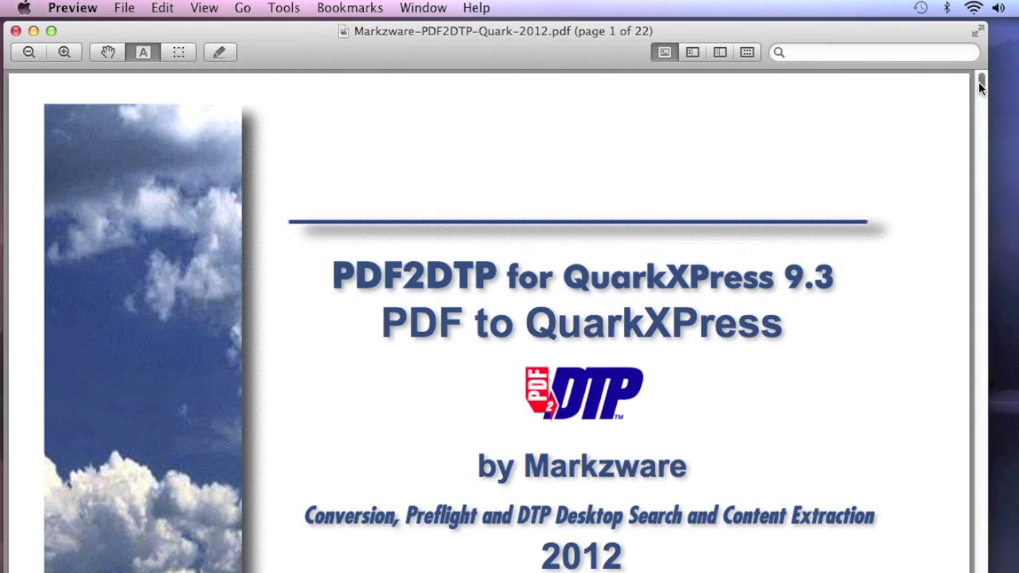
pyautogui.moveTo(978, 81); pyautogui.dragTo(959, 345)
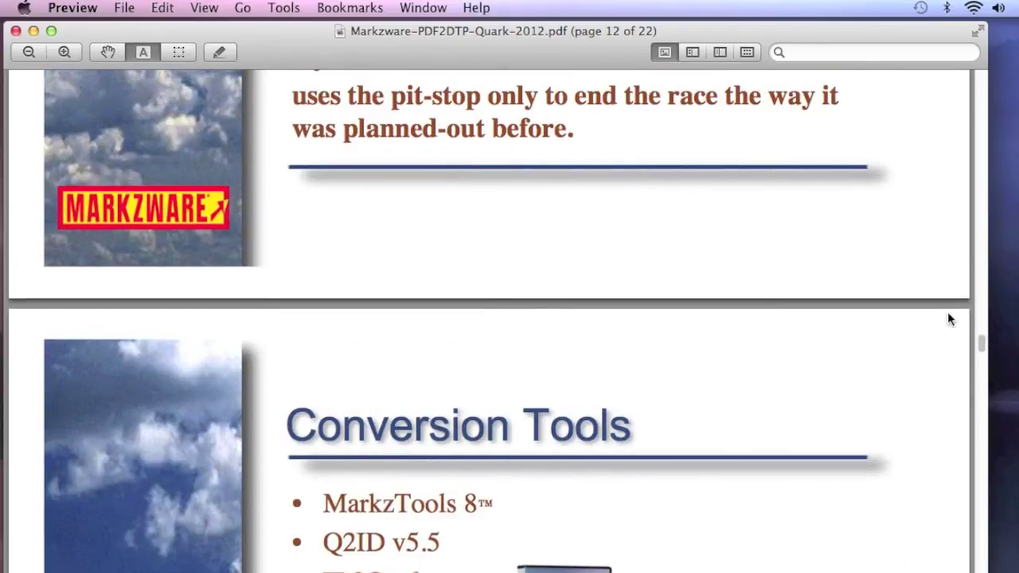
pyautogui.click(16, 30)
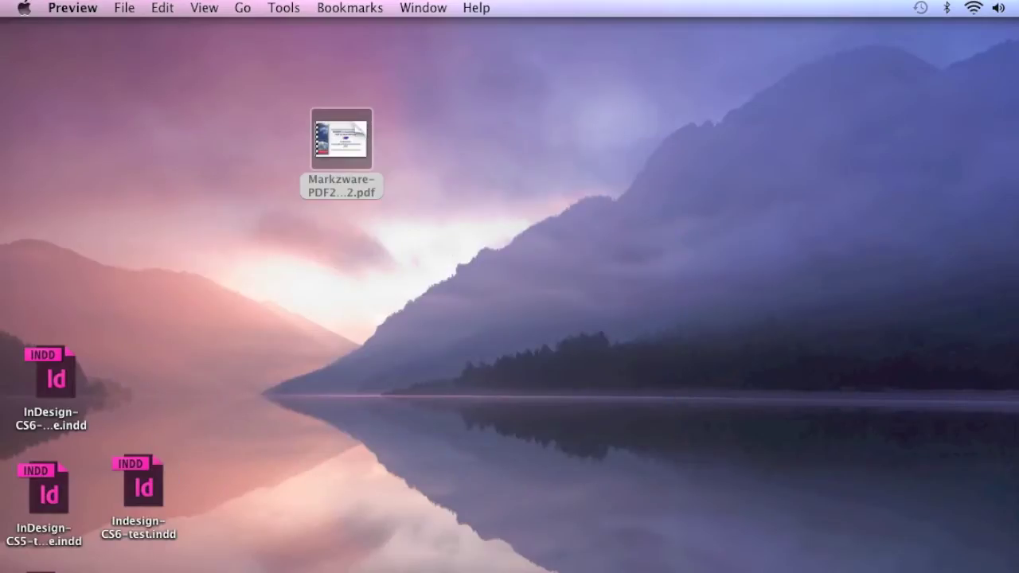
# Step: In InDesign, review the Markzware PDF2DTP Preferences dialog and close it
pyautogui.press('super+Tab')
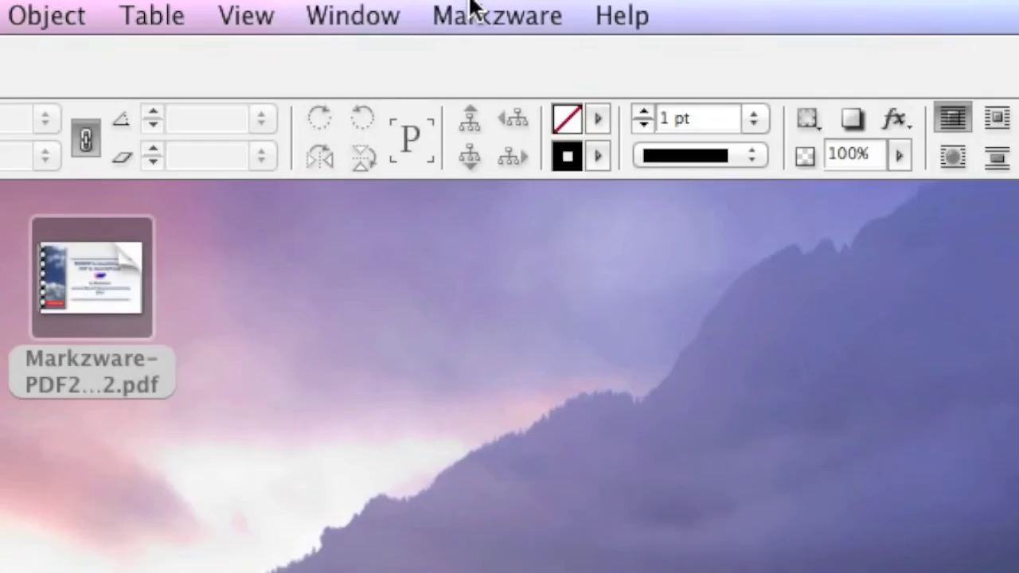
pyautogui.click(475, 13)
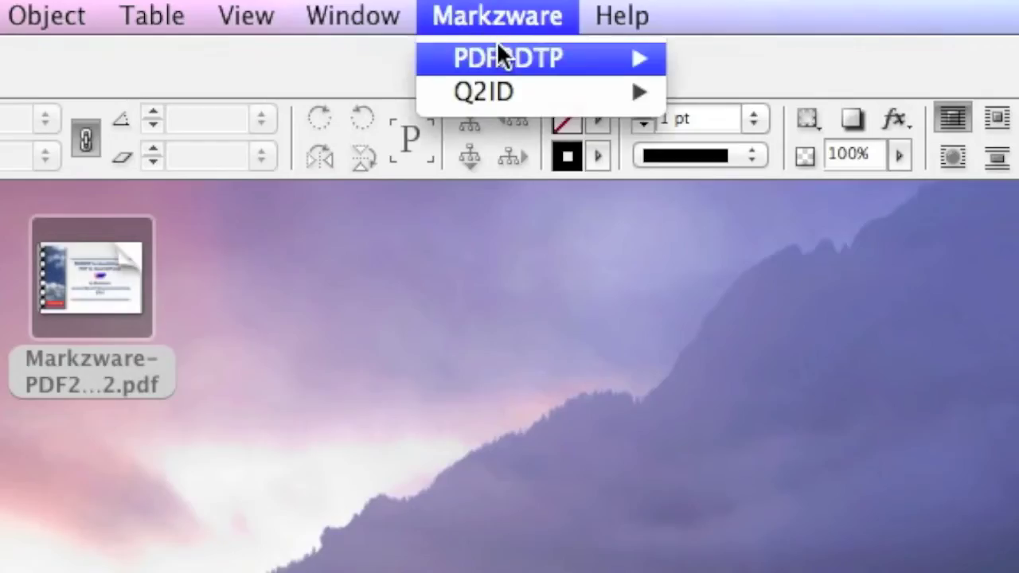
pyautogui.moveTo(505, 57)
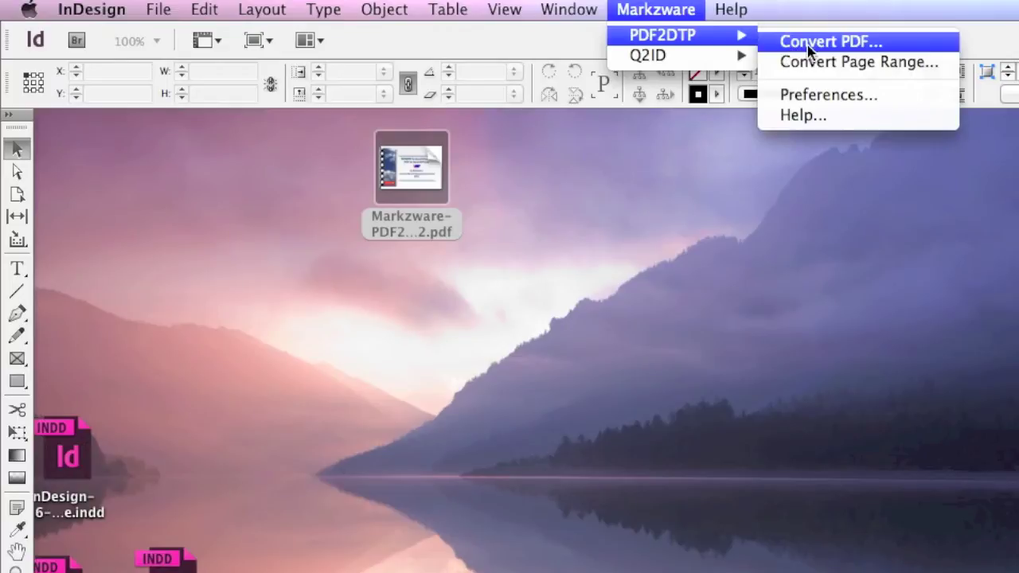
pyautogui.click(826, 95)
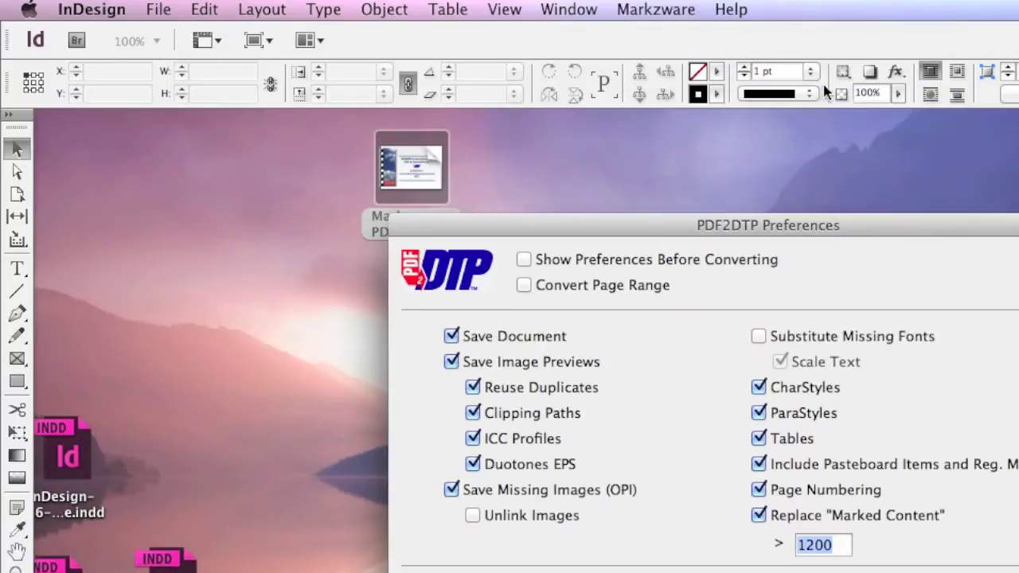
pyautogui.moveTo(795, 232); pyautogui.dragTo(772, 145)
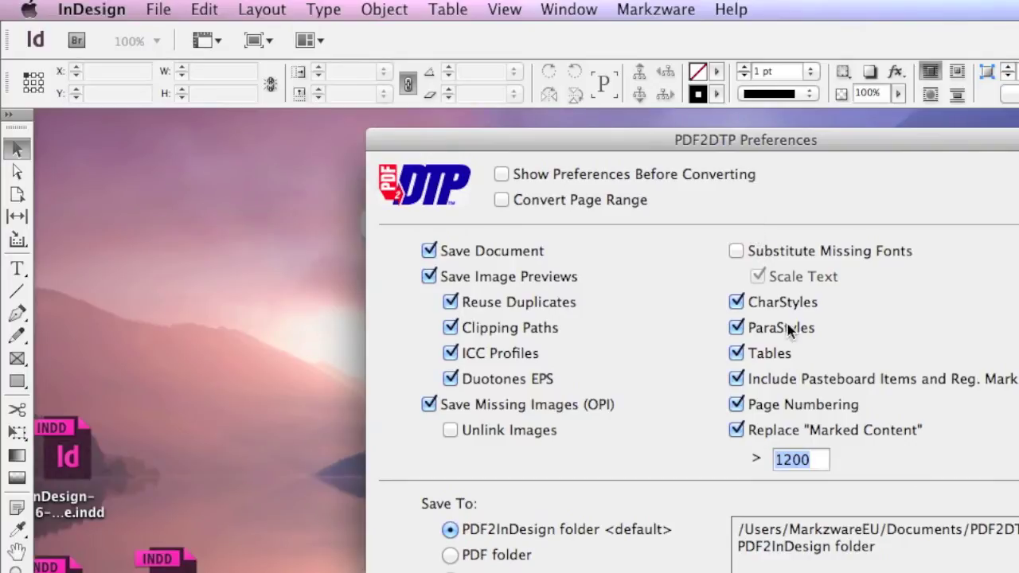
pyautogui.press('Return')
# Step: Start Markzware > PDF2DTP > Convert PDF to choose a PDF
pyautogui.click(674, 8)
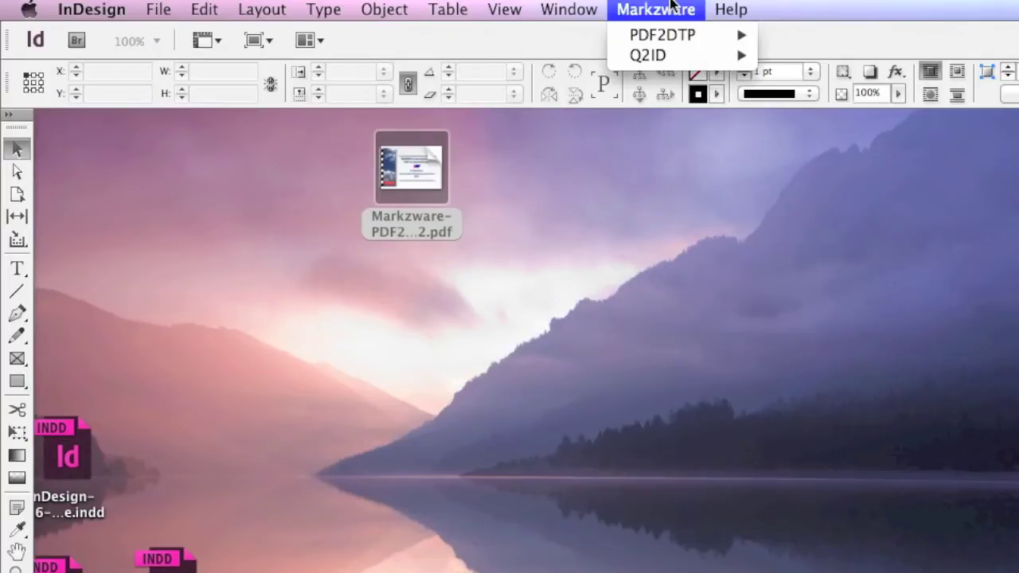
pyautogui.moveTo(682, 34)
pyautogui.click(839, 39)
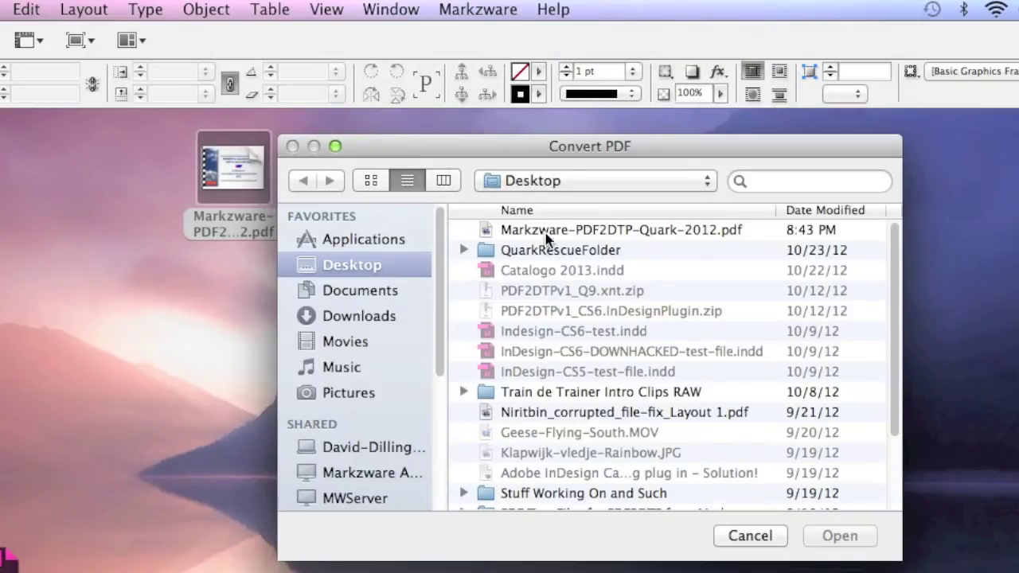
# Step: Convert Markzware-PDF2DTP-Quark-2012.pdf into an InDesign layout
pyautogui.click(585, 231)
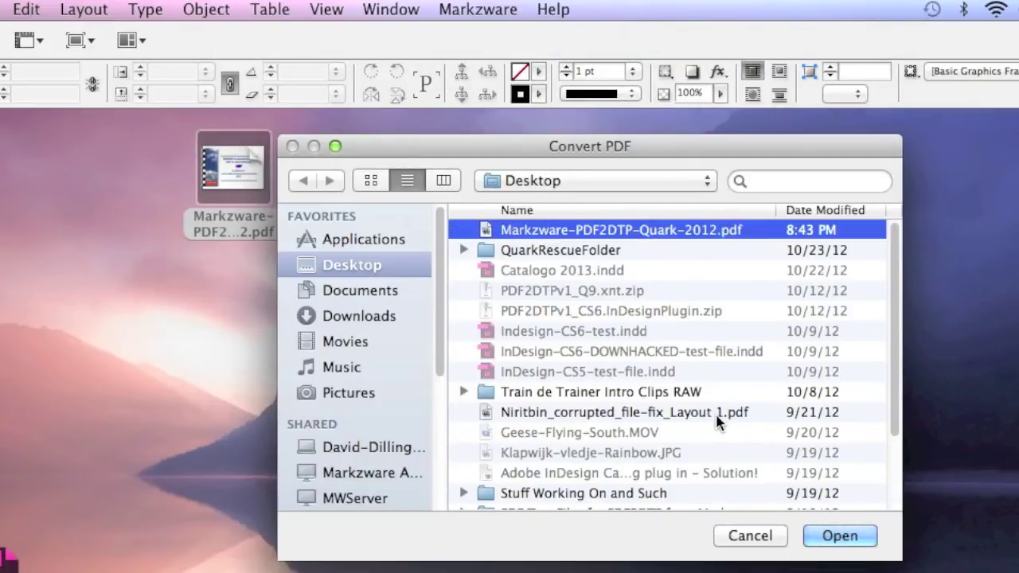
pyautogui.click(825, 539)
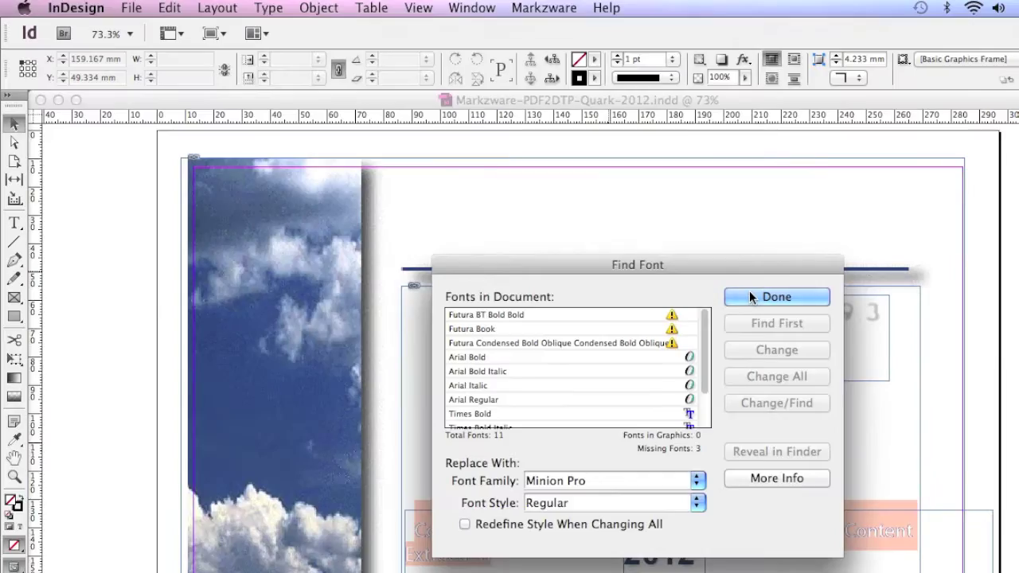
# Step: Dismiss the font report, select the title, DTP logo and cloud image frames, then page 2's bullet list
pyautogui.click(725, 356)
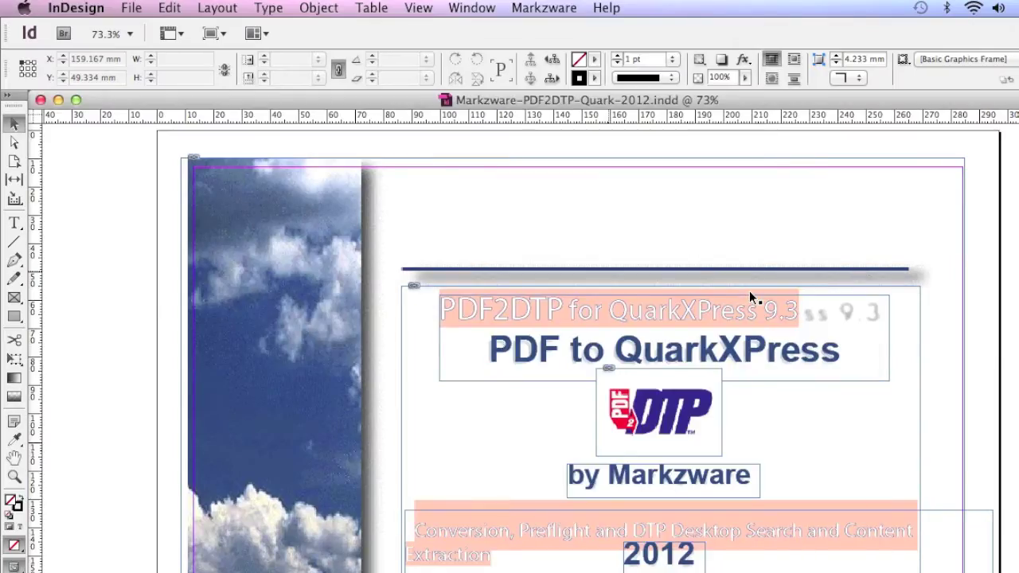
pyautogui.click(748, 295)
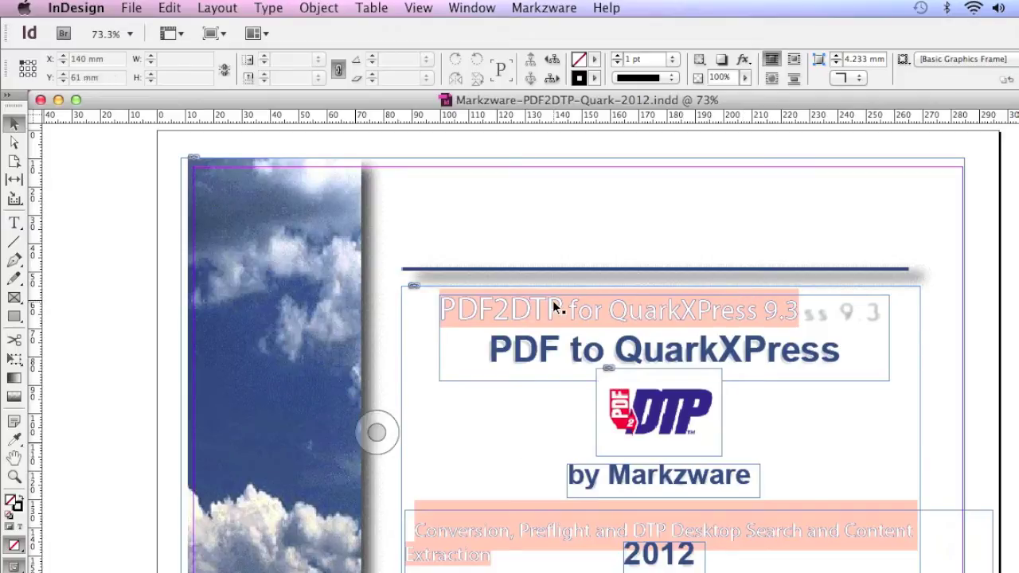
pyautogui.click(485, 312)
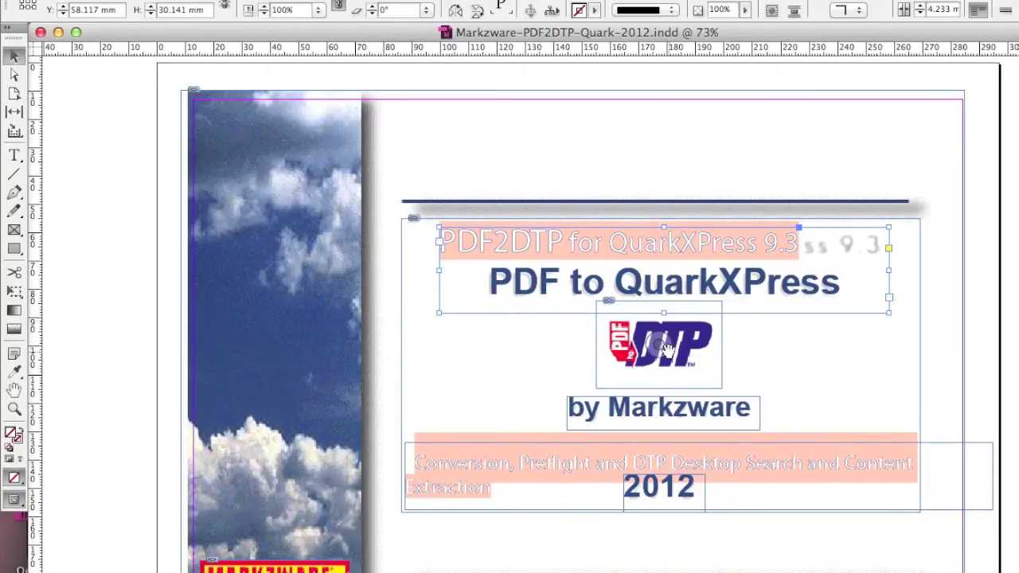
pyautogui.click(688, 417)
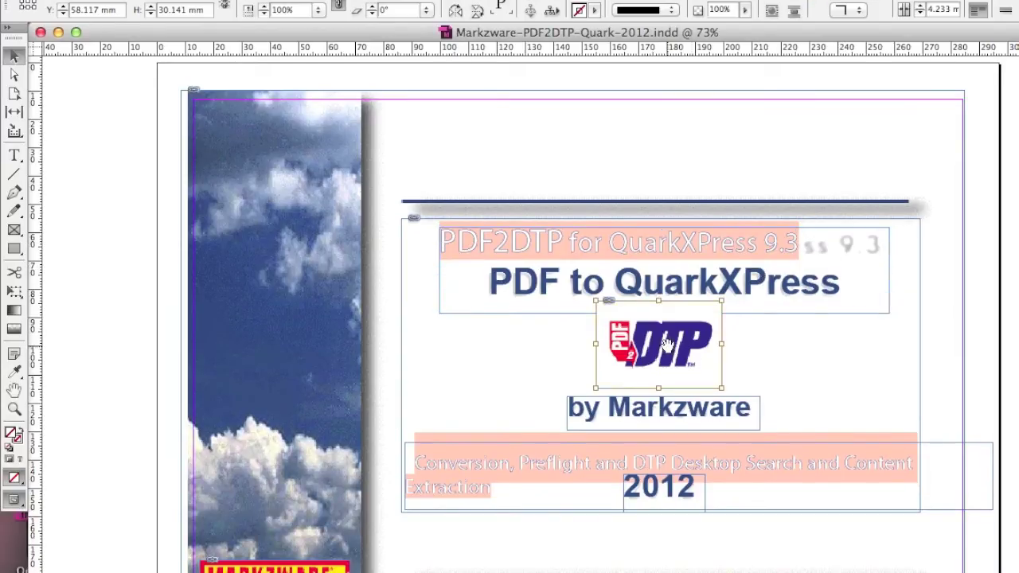
pyautogui.click(291, 382)
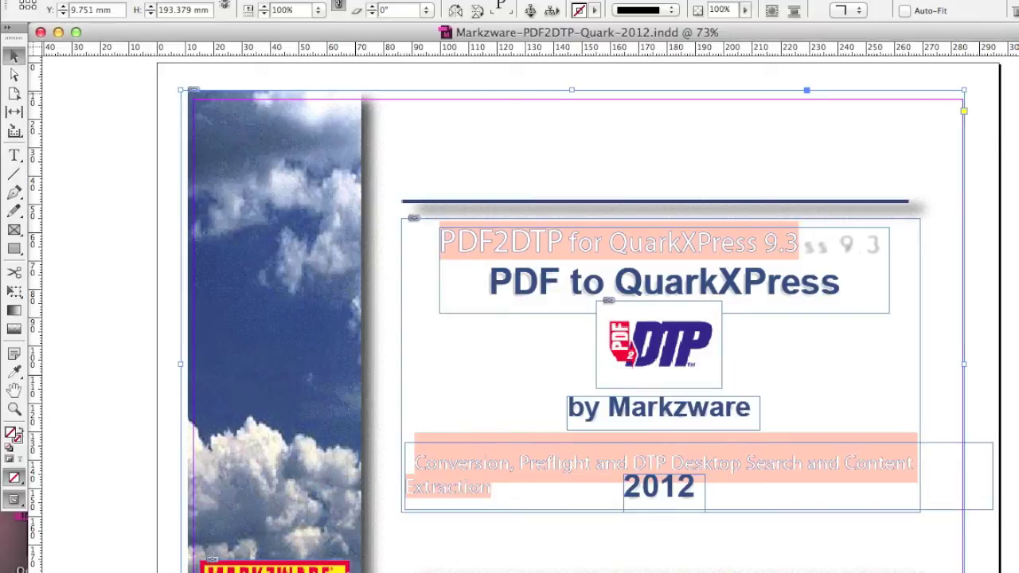
pyautogui.scroll(-15, 557, 318)
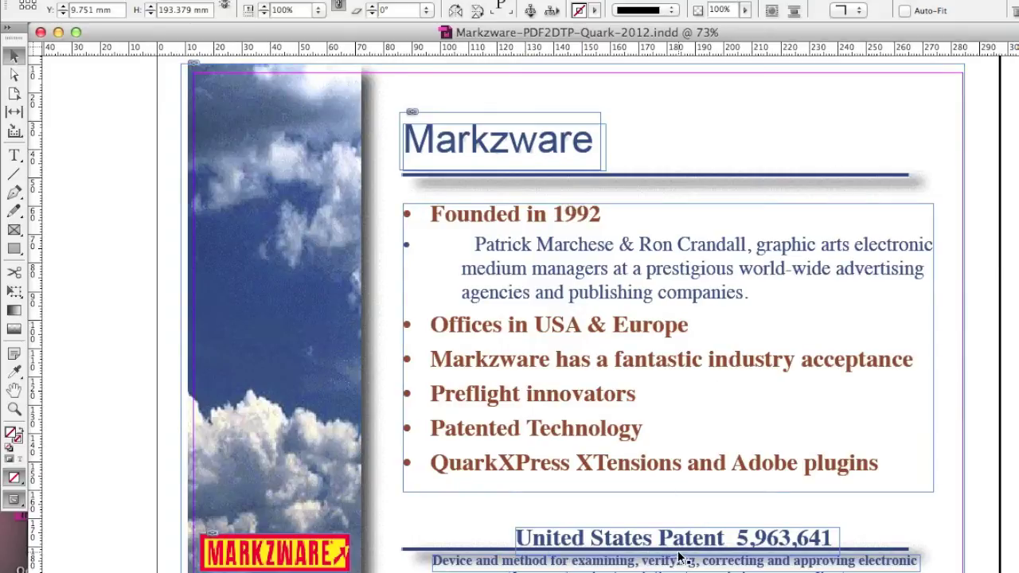
pyautogui.click(584, 320)
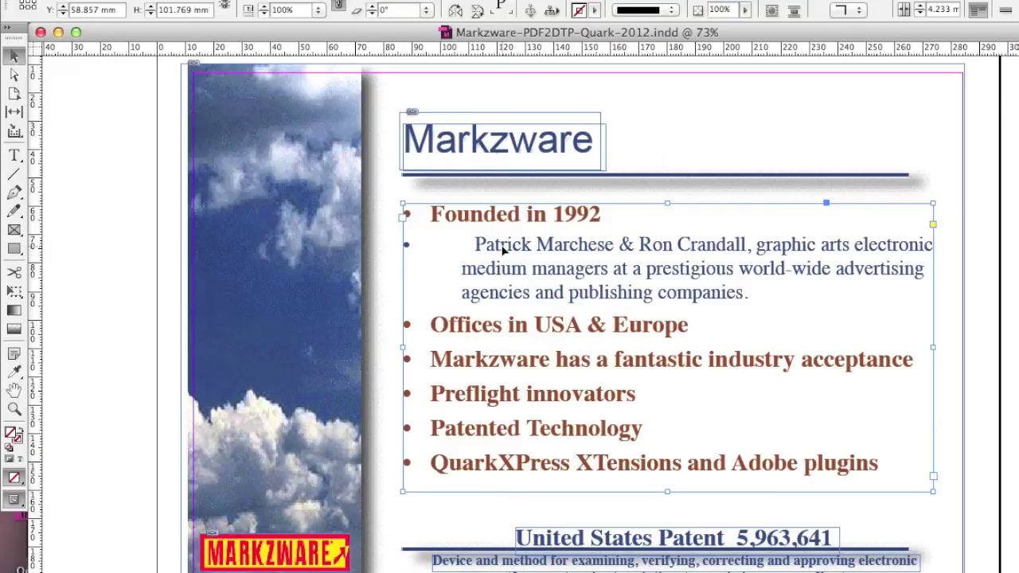
# Step: Edit the Markzware heading as live text, replacing its final letter 'e'
pyautogui.doubleClick(500, 139)
pyautogui.moveTo(490, 140); pyautogui.dragTo(549, 144)
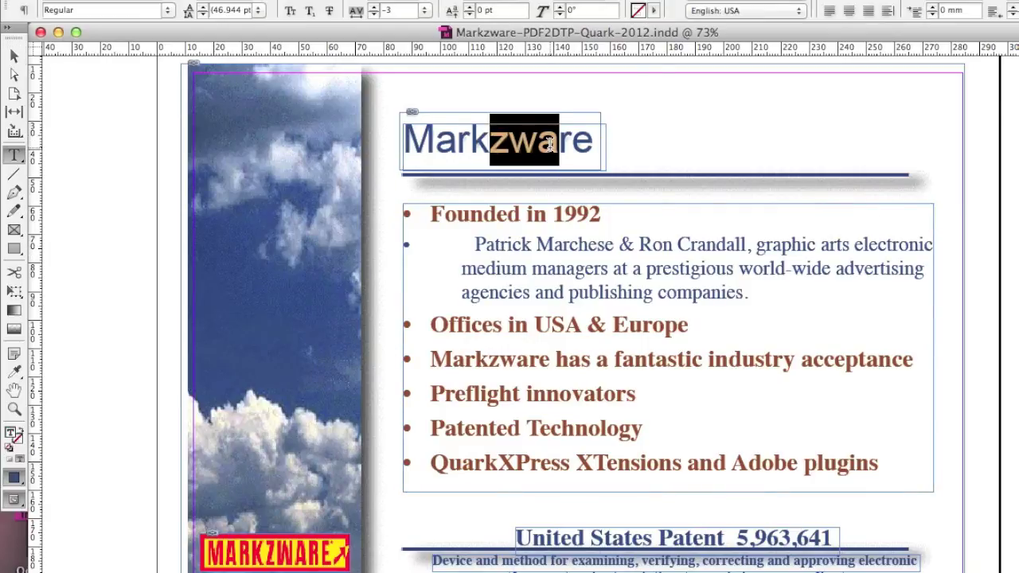
pyautogui.click(579, 142)
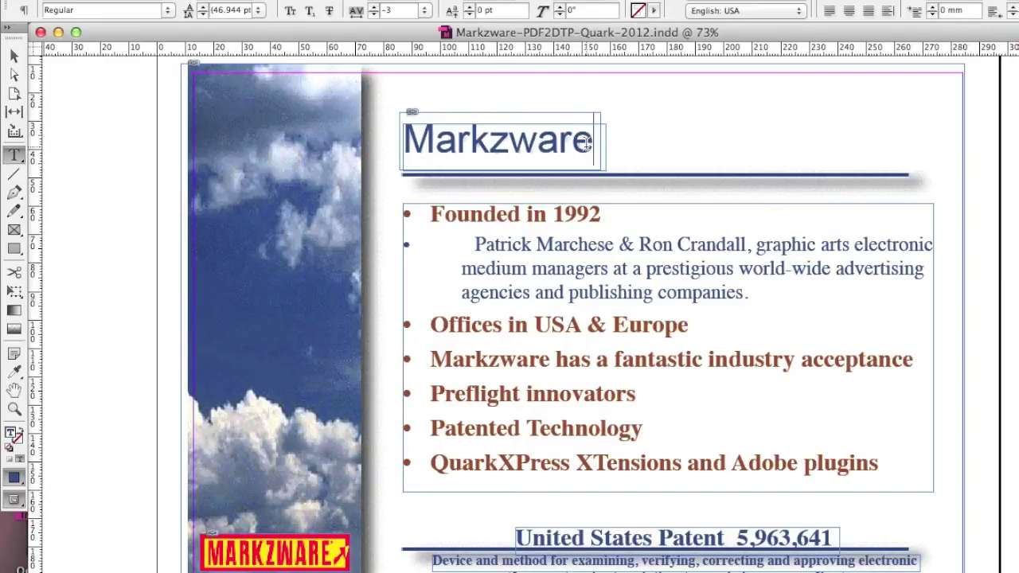
pyautogui.press('BackSpace')
pyautogui.write('e')
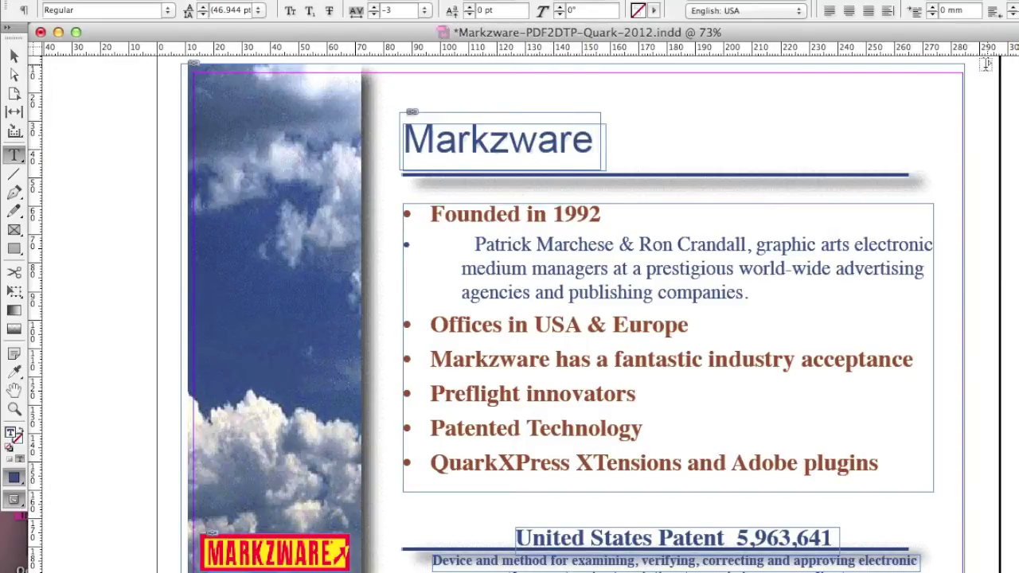
# Step: Move the Quality Triangle graphic frame slightly up and to the right
pyautogui.scroll(-20, 523, 318)
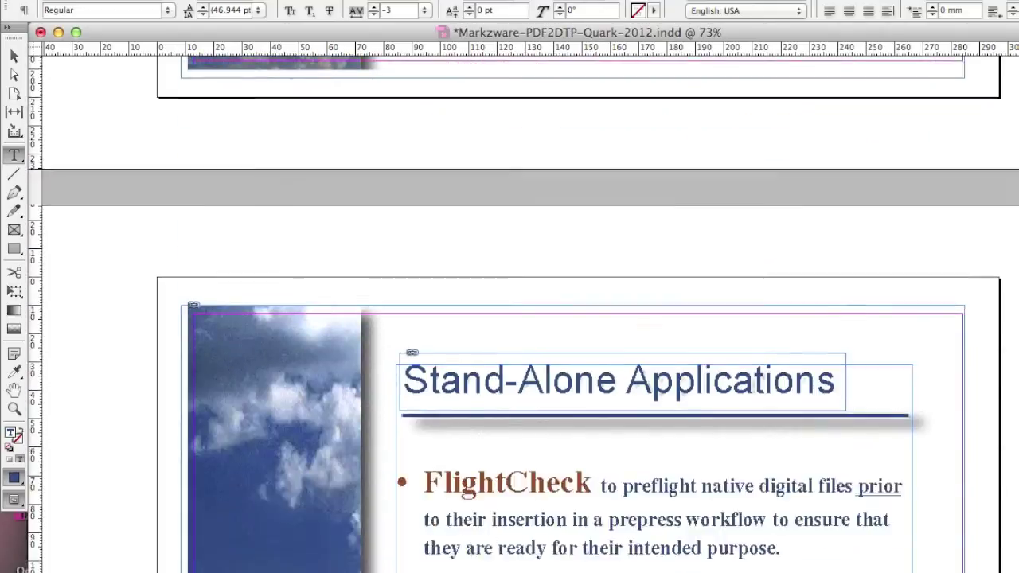
pyautogui.scroll(-15, 522, 318)
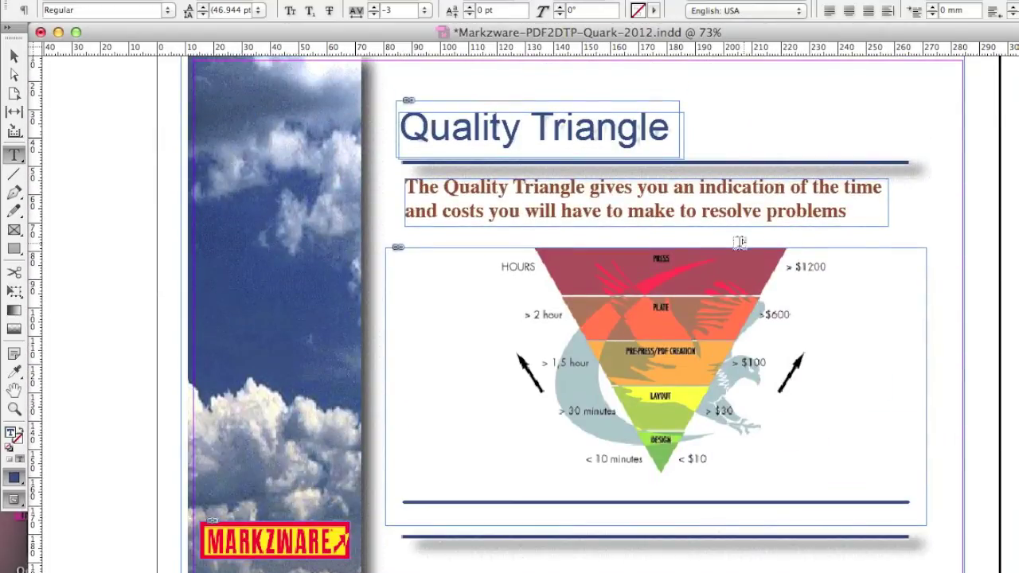
pyautogui.click(719, 263)
pyautogui.click(14, 56)
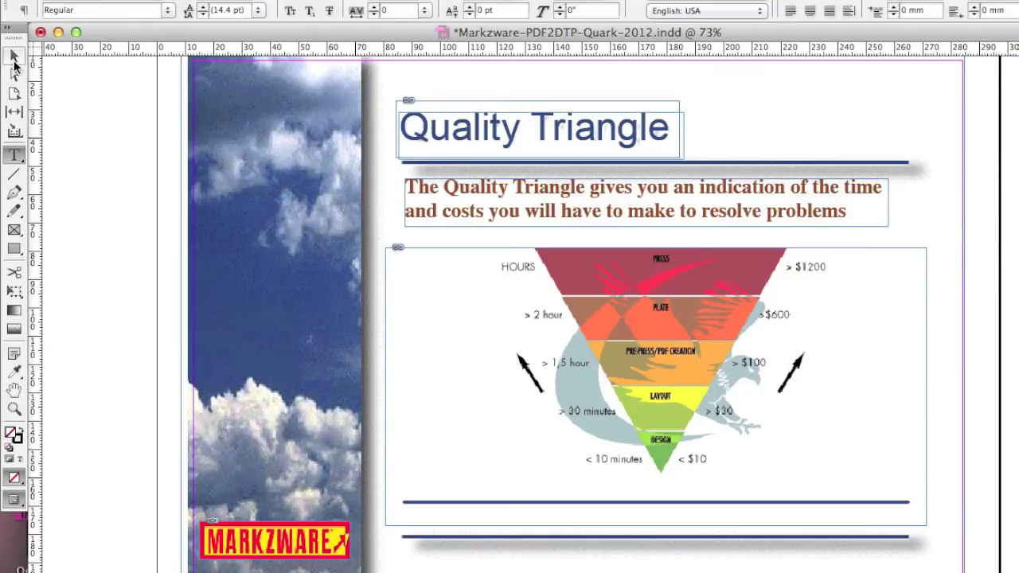
pyautogui.click(584, 266)
pyautogui.moveTo(621, 277); pyautogui.dragTo(639, 253)
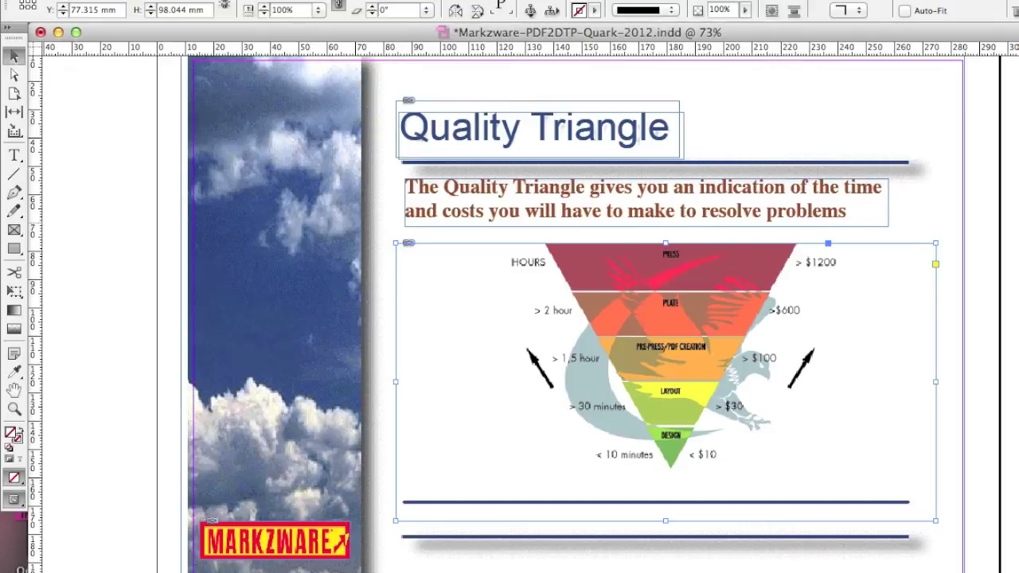
# Step: Scroll through the remaining converted pages, from FlightCheck v6.80 to the Conclusion and PDF2DTP for QuarkXPress 9
pyautogui.scroll(-15, 522, 312)
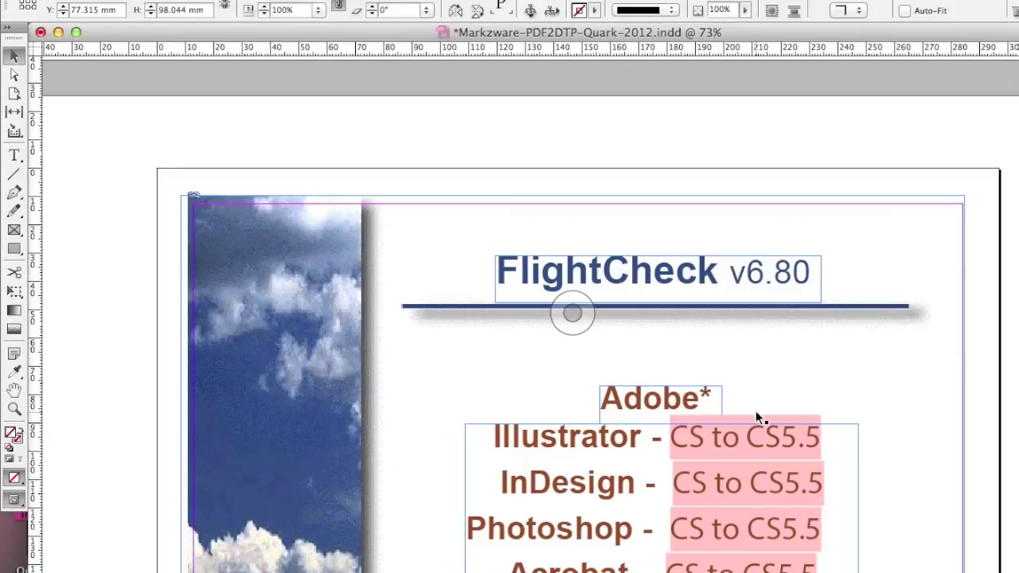
pyautogui.scroll(-15, 557, 318)
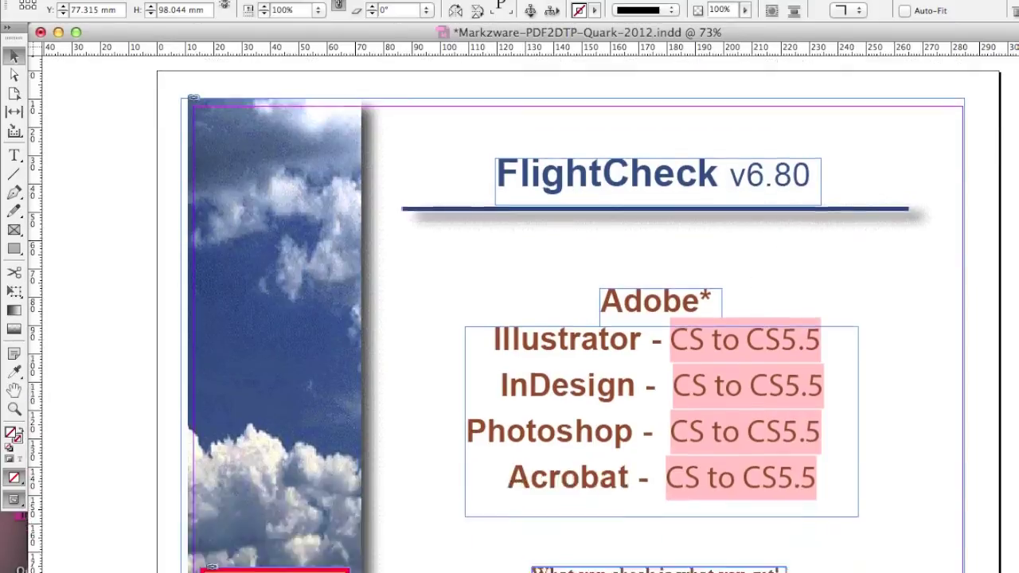
pyautogui.scroll(-15, 557, 318)
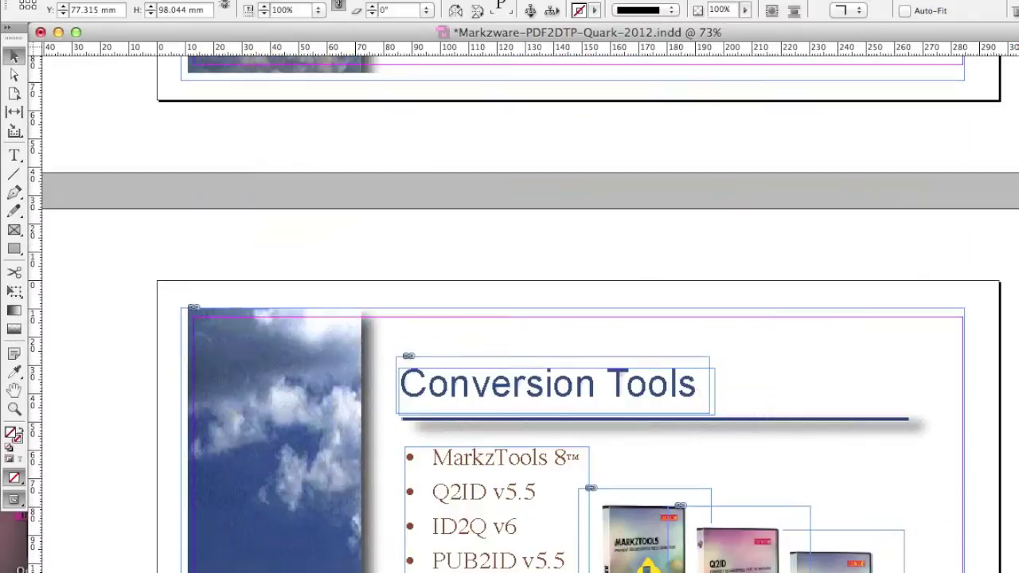
pyautogui.scroll(3, 557, 319)
pyautogui.scroll(3, 557, 318)
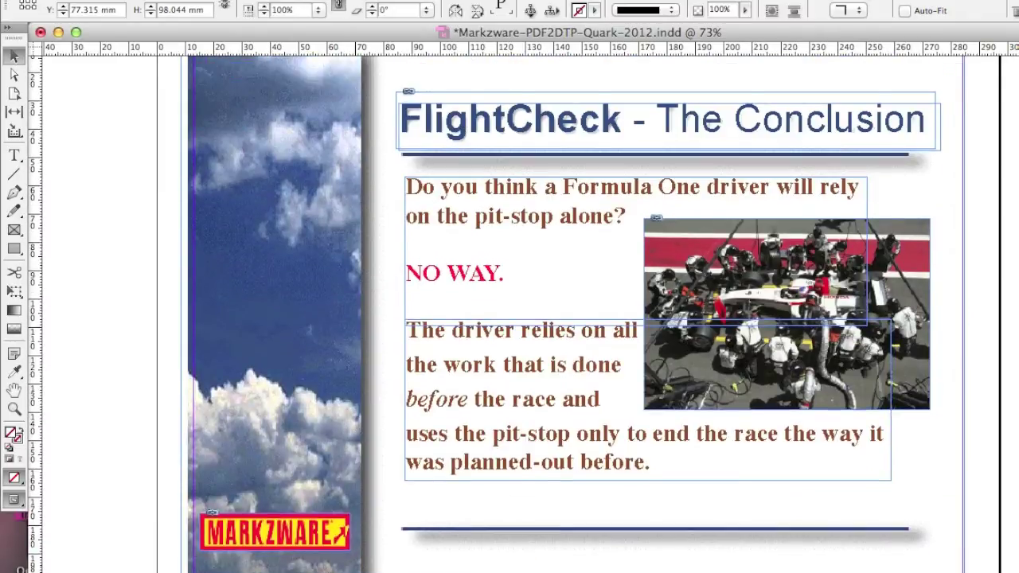
pyautogui.scroll(-10, 557, 318)
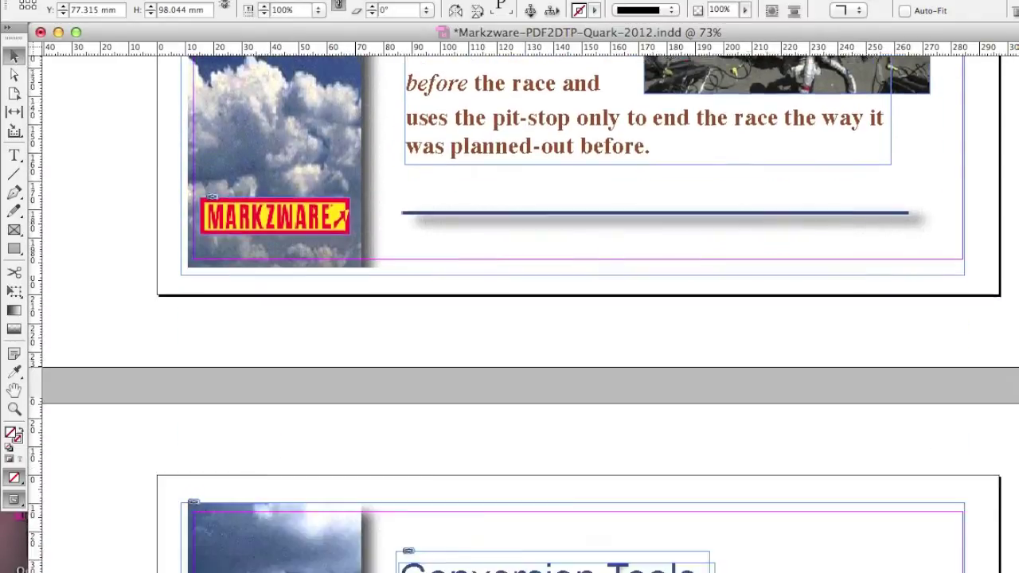
pyautogui.scroll(-8, 557, 318)
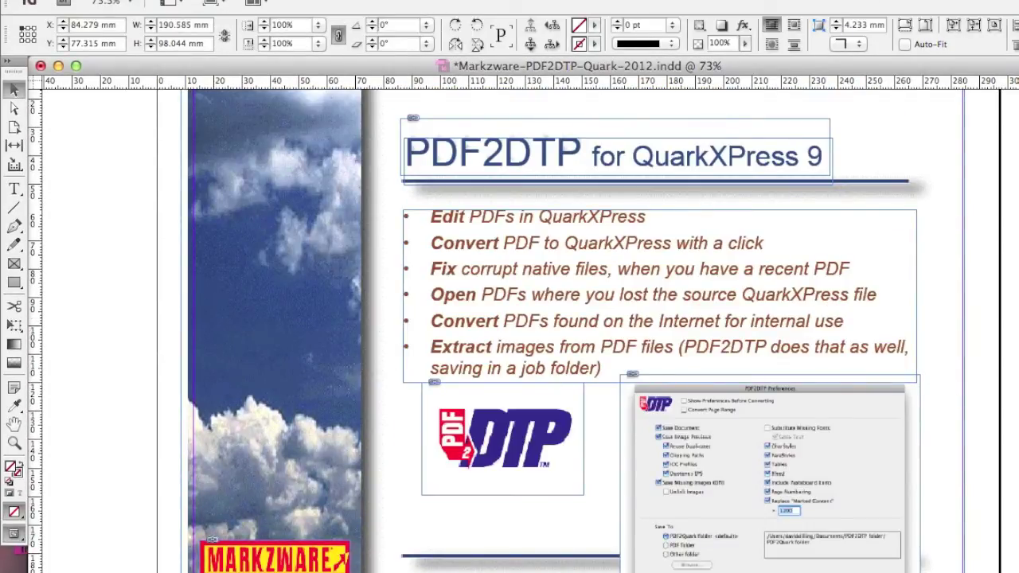
pyautogui.scroll(-10, 799, 271)
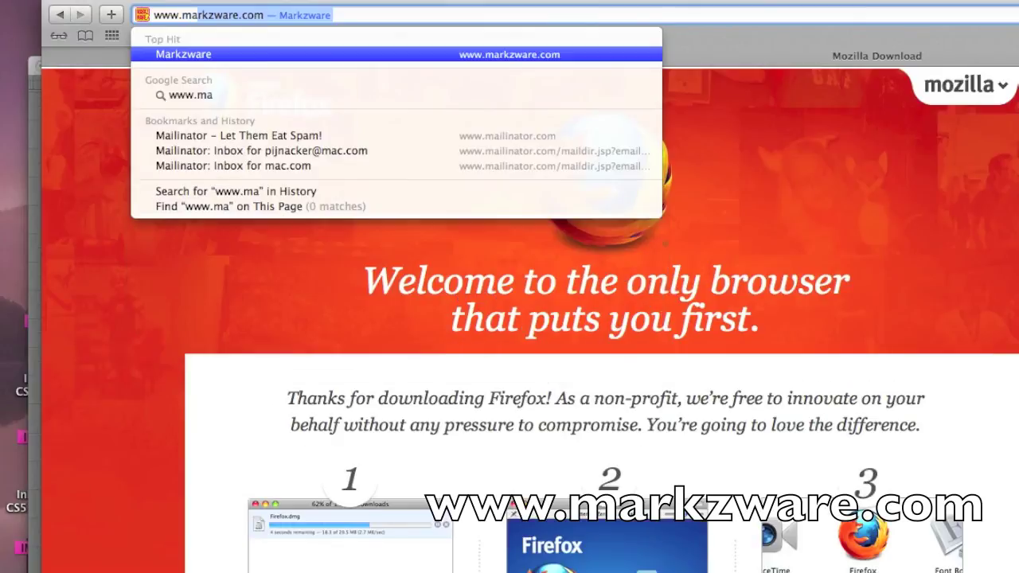
pyautogui.press('Return')
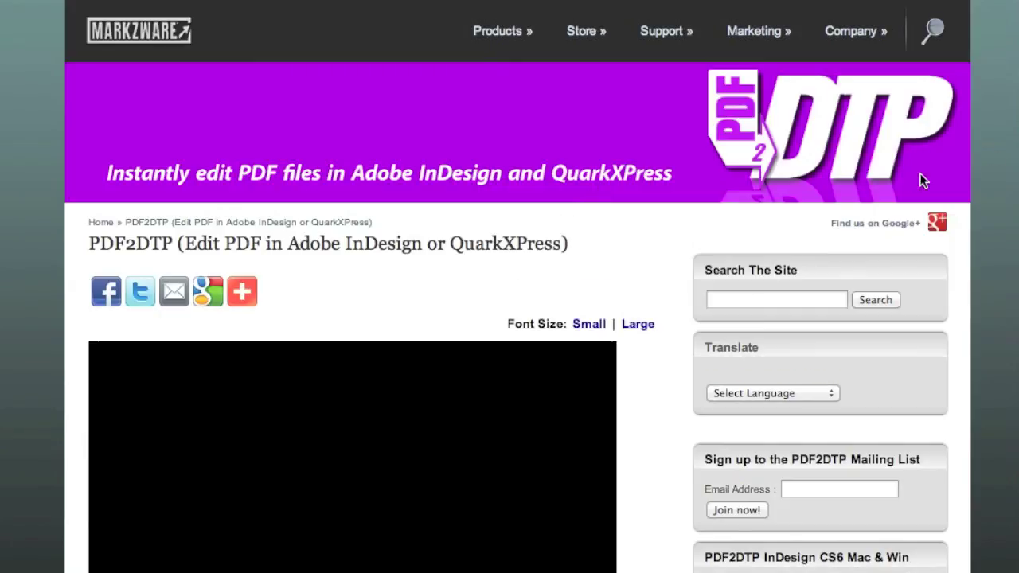
pyautogui.scroll(-10, 509, 318)
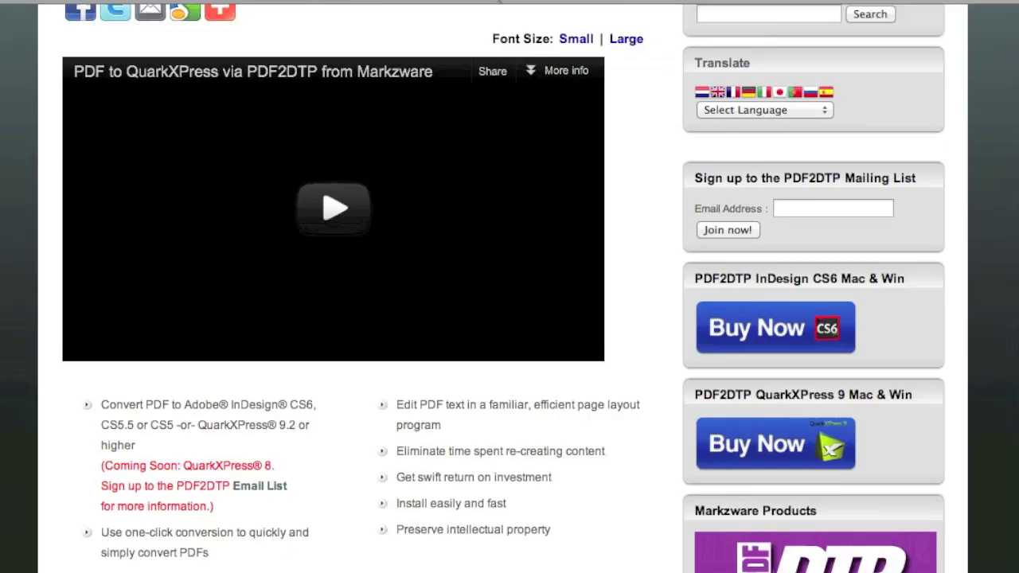
pyautogui.scroll(-8, 509, 287)
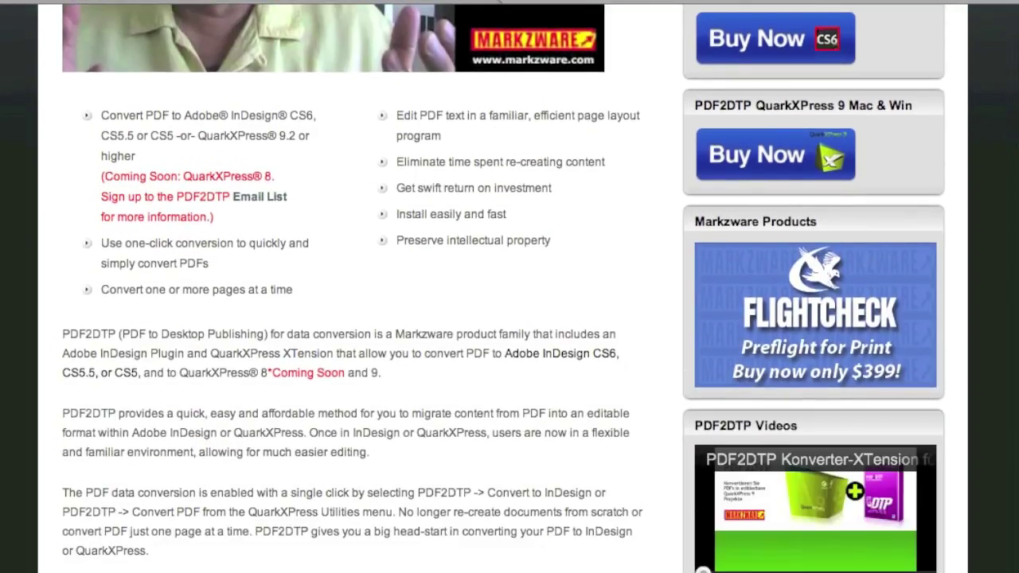
pyautogui.scroll(-2, 510, 286)
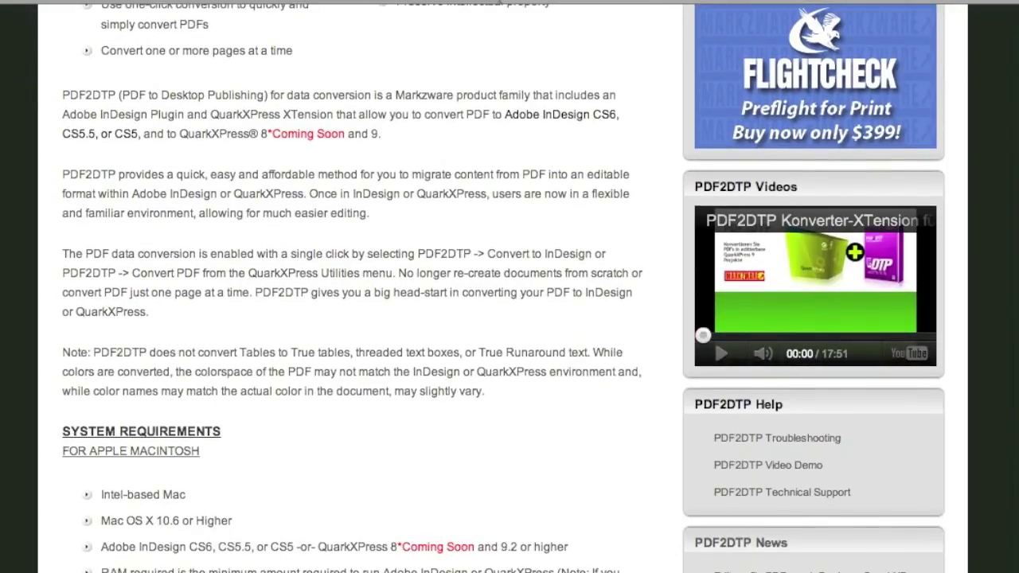